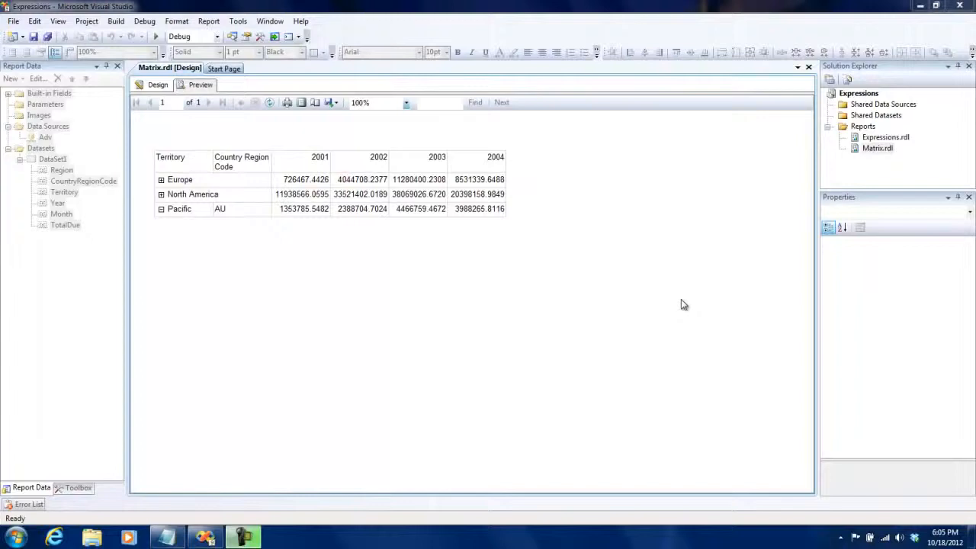
left_click(151, 85)
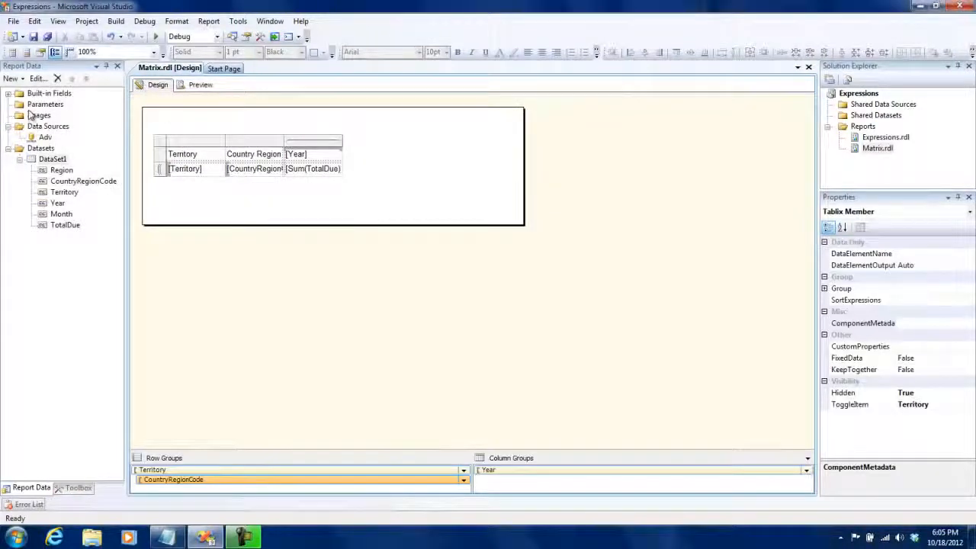
left_click(30, 106)
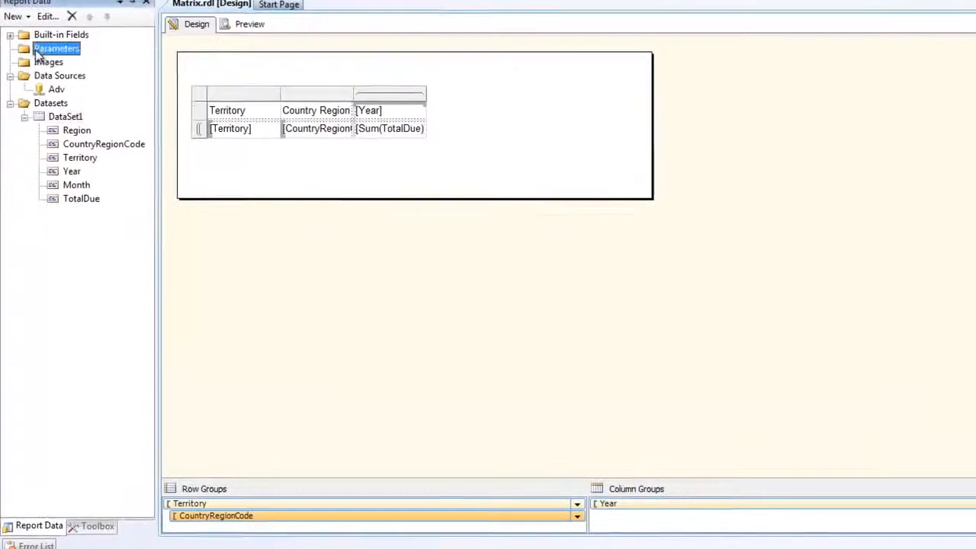
right_click(57, 49)
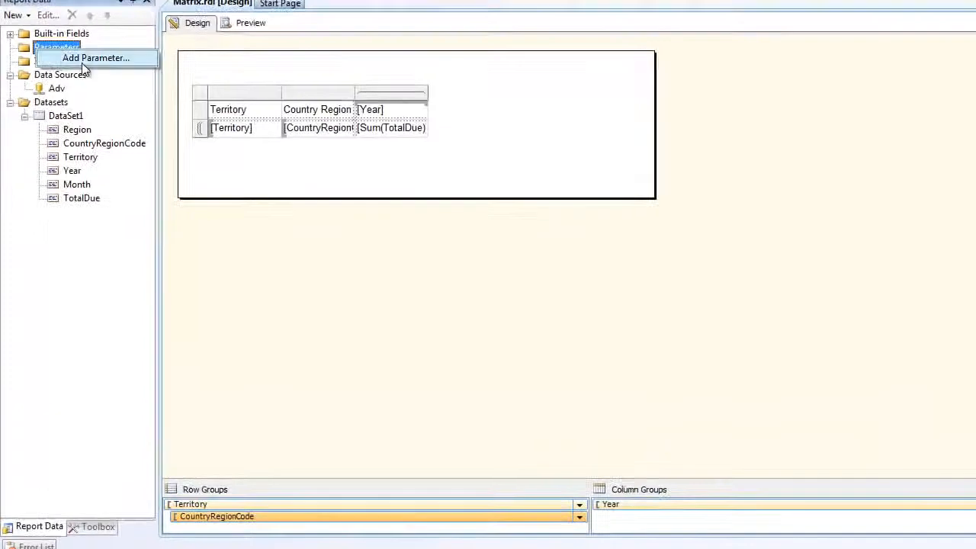
double_click(65, 117)
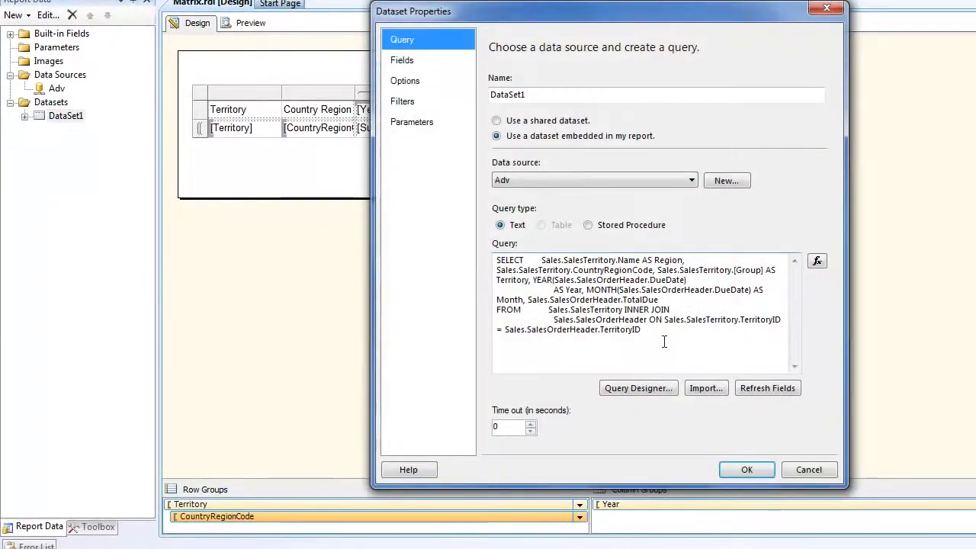
left_click(665, 341)
type("WHER")
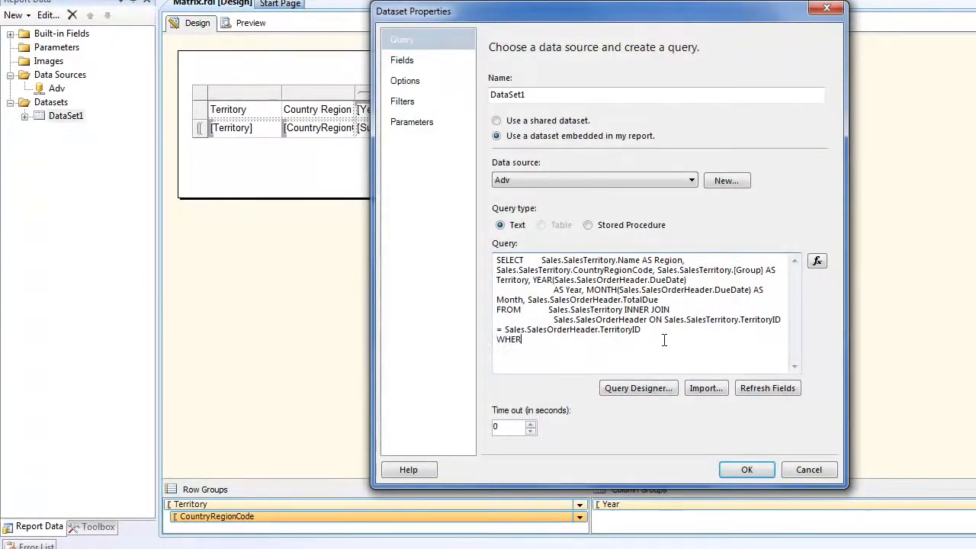
type("E CountryRegionCode = @CRC")
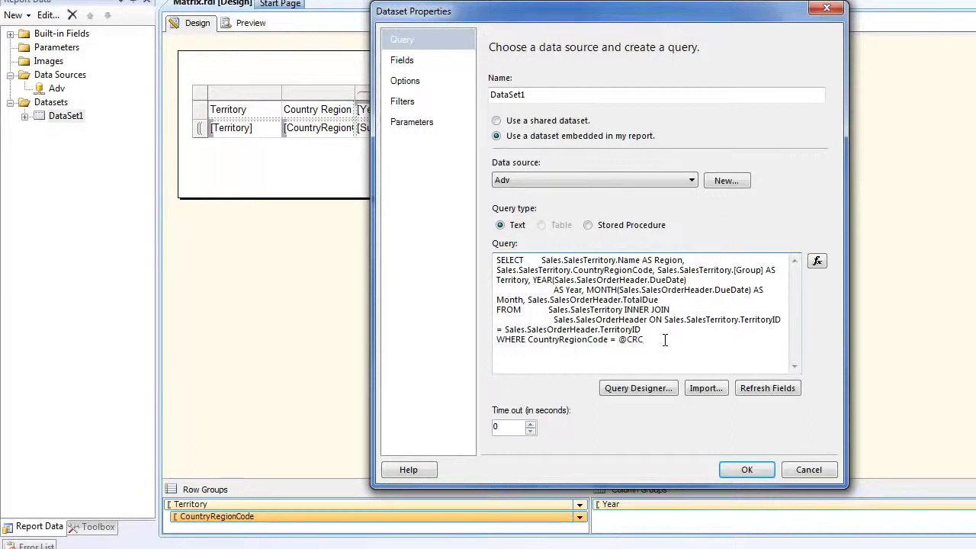
left_click(408, 124)
left_click(793, 125)
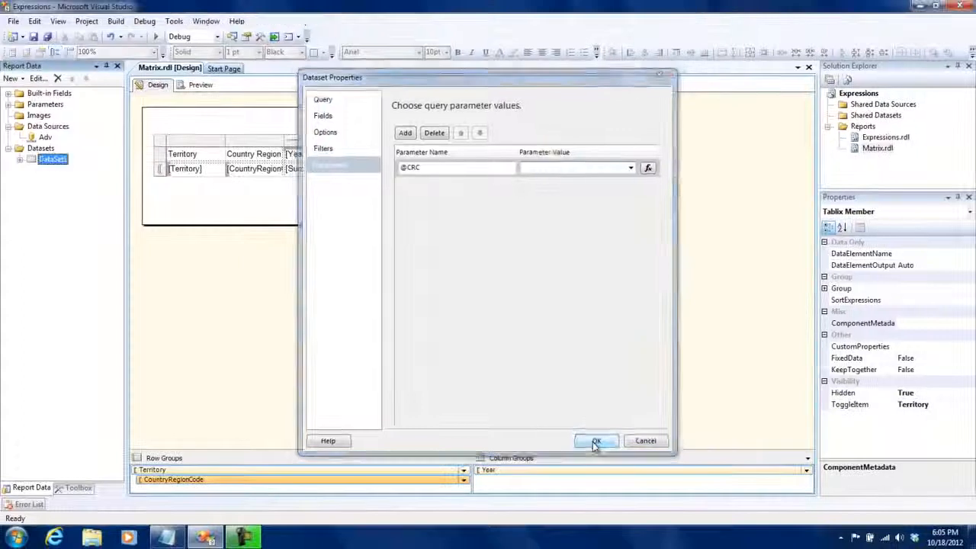
left_click(746, 469)
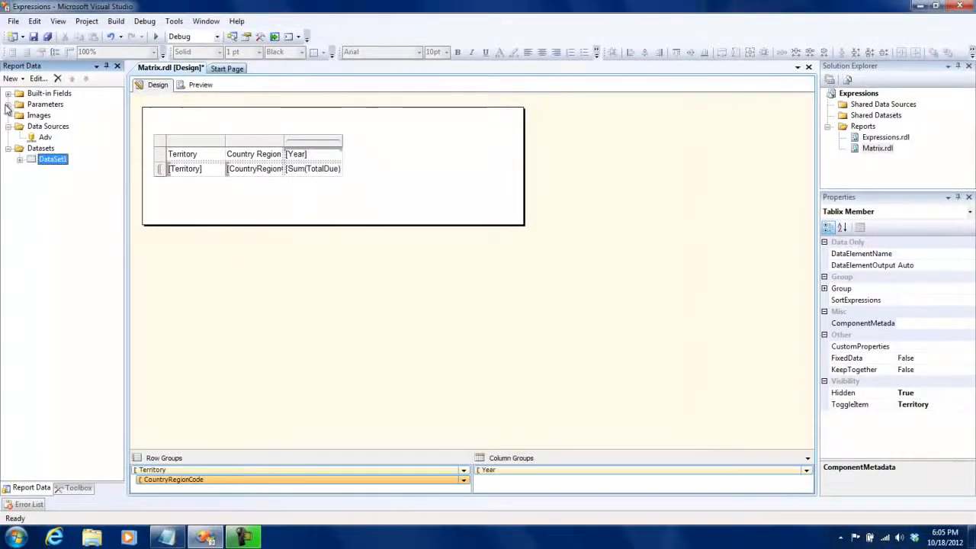
double_click(36, 172)
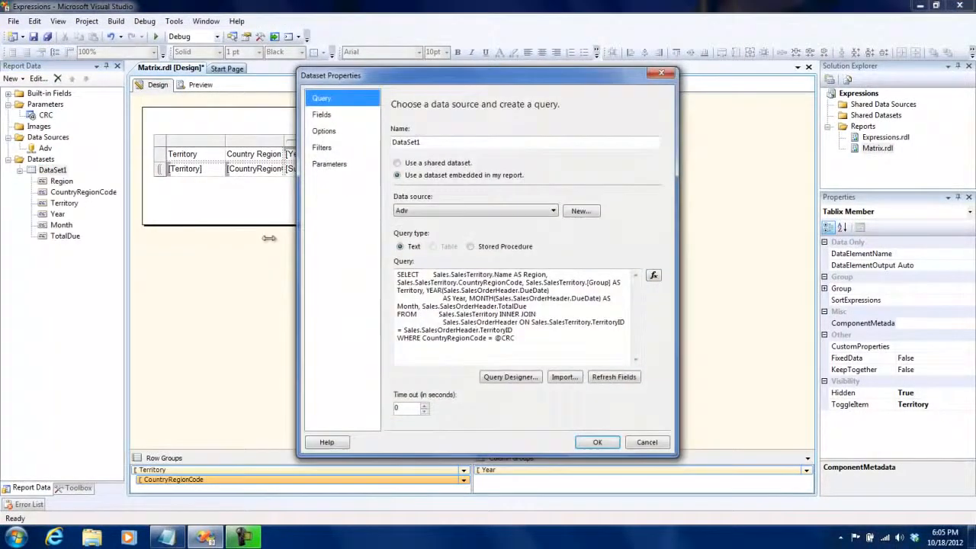
left_click(330, 166)
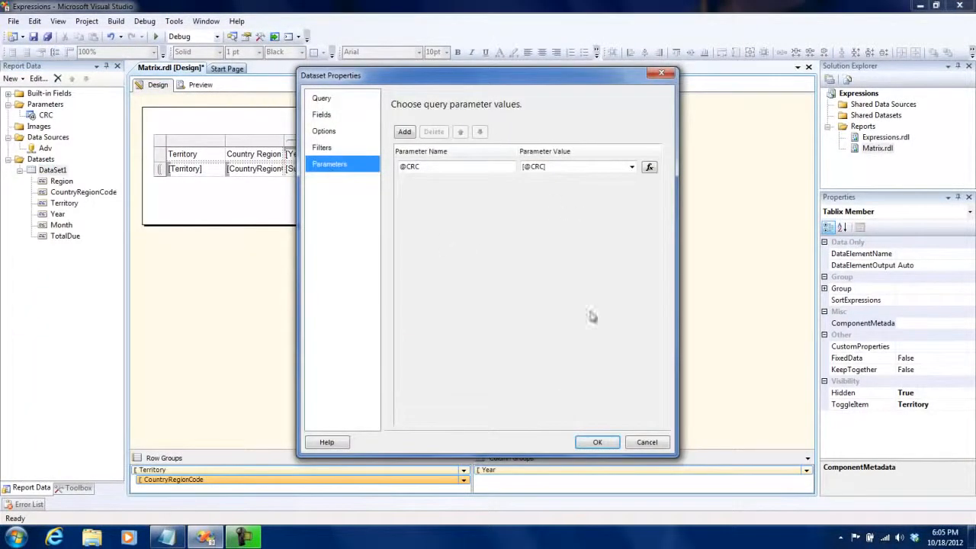
left_click(597, 442)
Step: Preview the Matrix report with the CRC parameter set to US and expand the North America territory
left_click(200, 84)
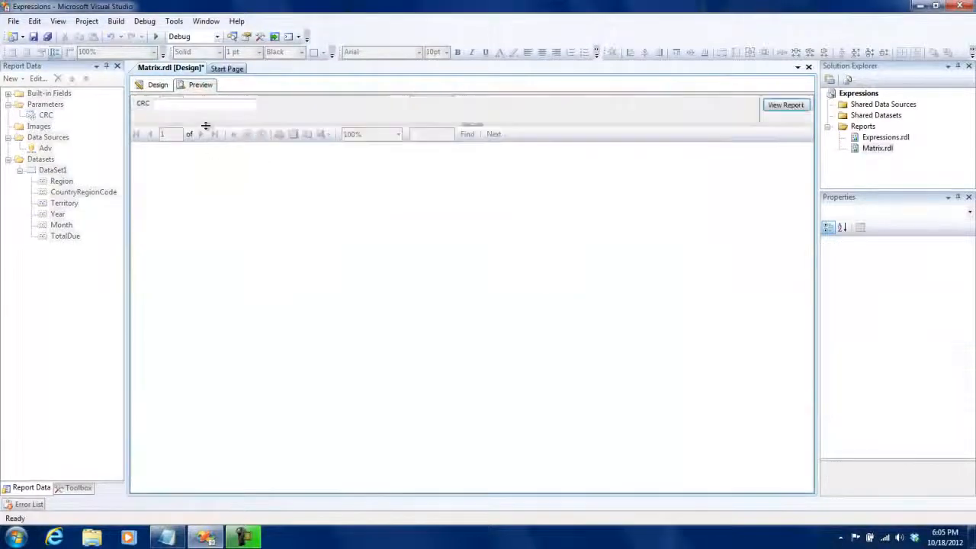
left_click(206, 106)
type("US")
key("Return")
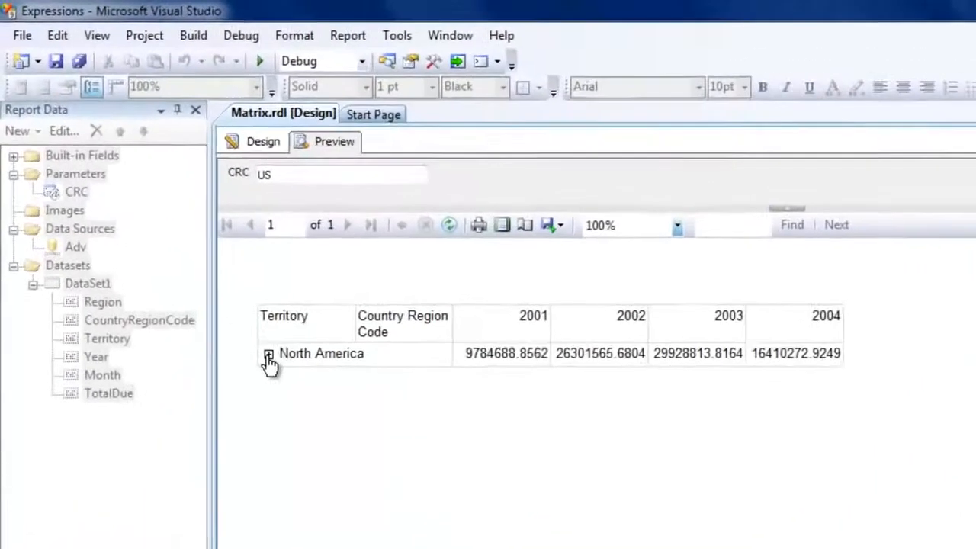
left_click(161, 212)
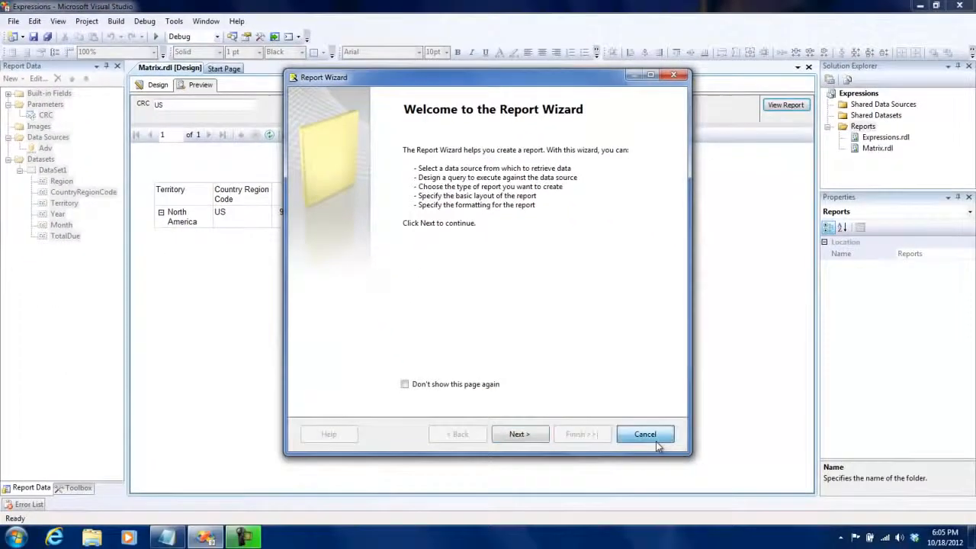
Step: Dismiss the Report Wizard and add a new empty report named SubReport.rdl to the Reports folder
left_click(654, 440)
left_click(864, 126)
right_click(861, 128)
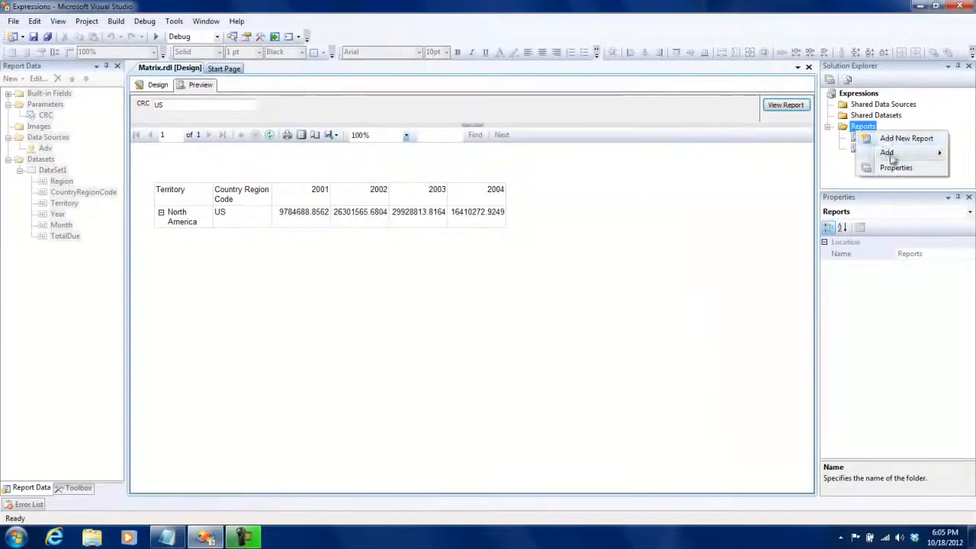
mouse_move(887, 152)
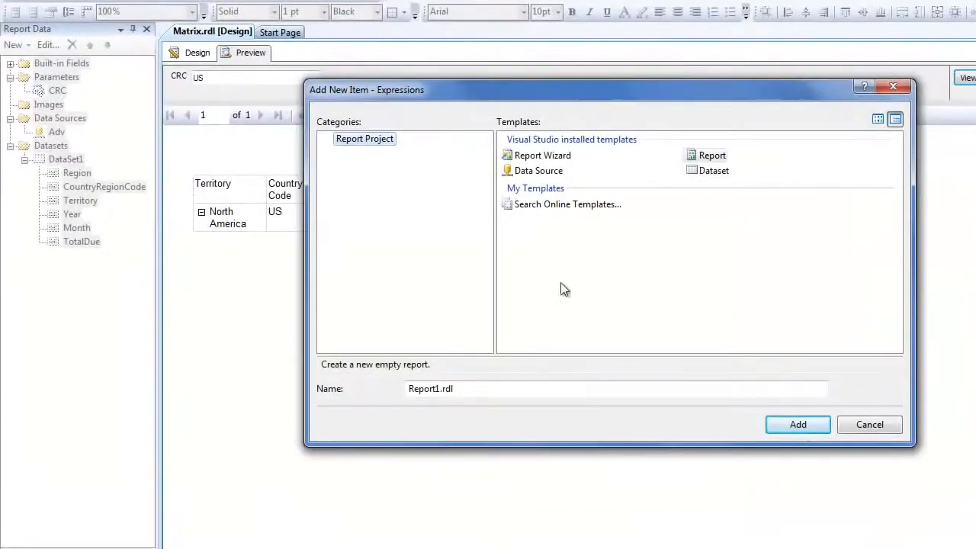
left_click(416, 390)
left_click_drag(443, 389, 313, 397)
type("SubReport")
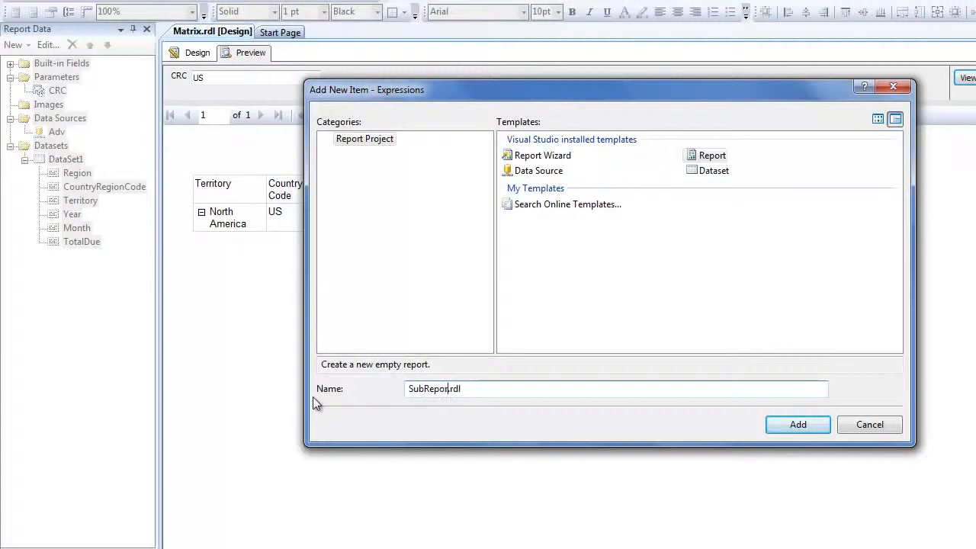
key("Return")
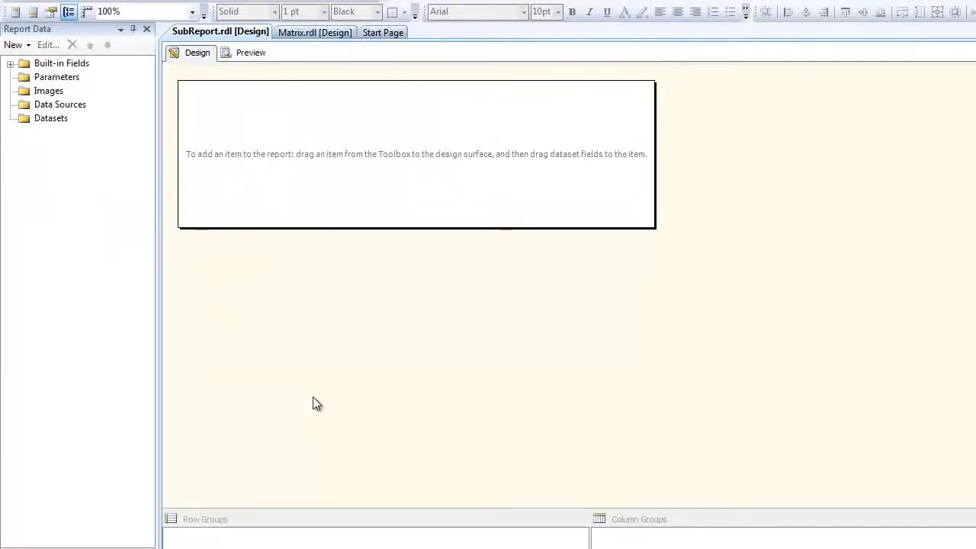
Step: Add an embedded Microsoft SQL Server data source to SubReport with the server name TRAINER-PC\SSRSexpress
right_click(60, 110)
left_click(96, 112)
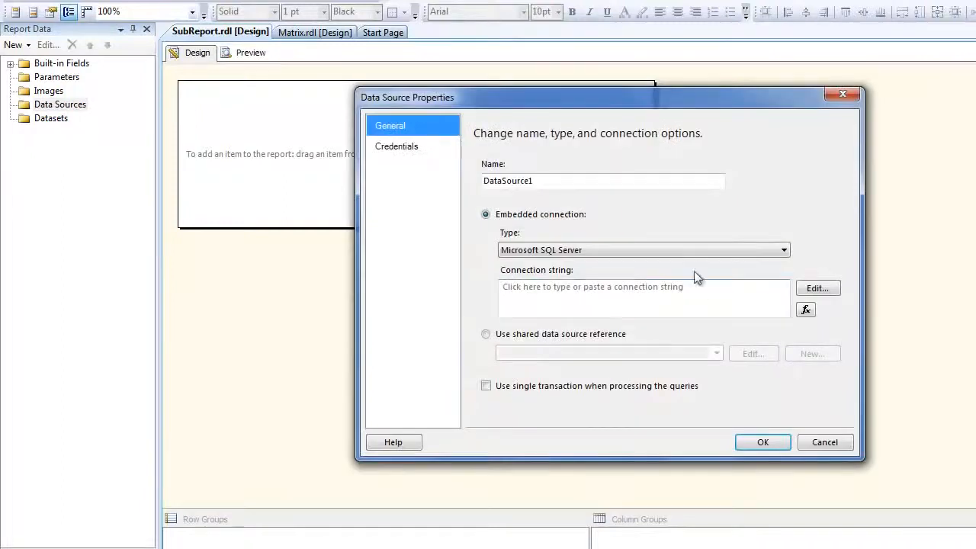
left_click(818, 290)
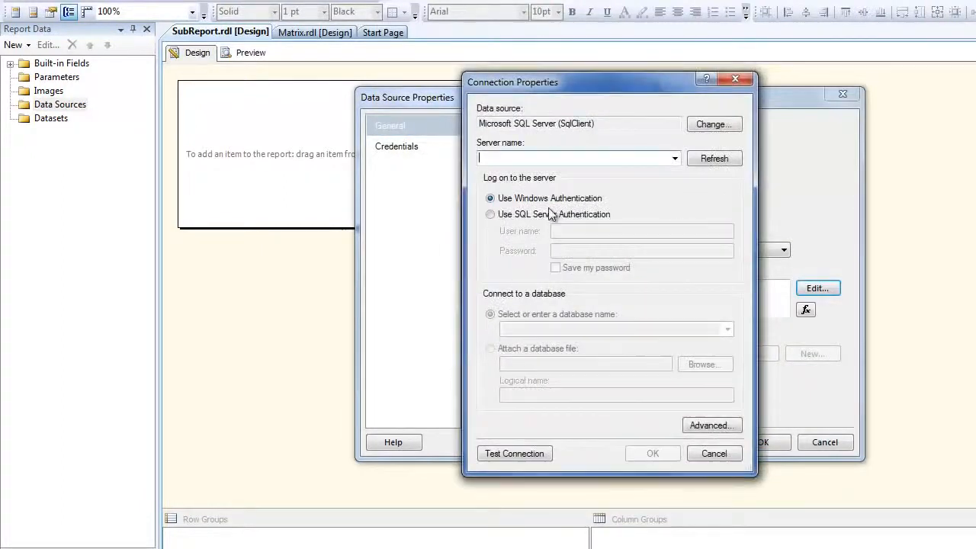
left_click(675, 159)
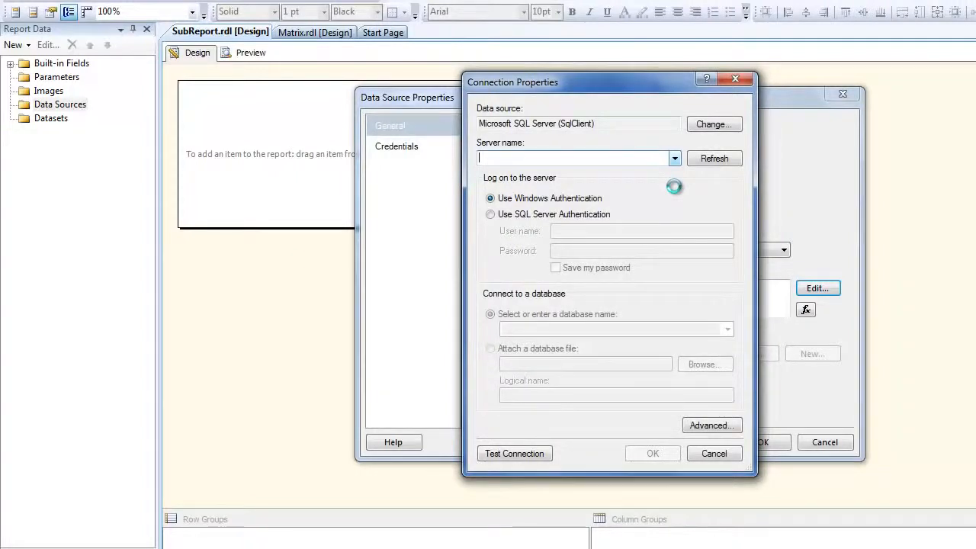
left_click(663, 174)
left_click(580, 155)
type("\\SSRSe")
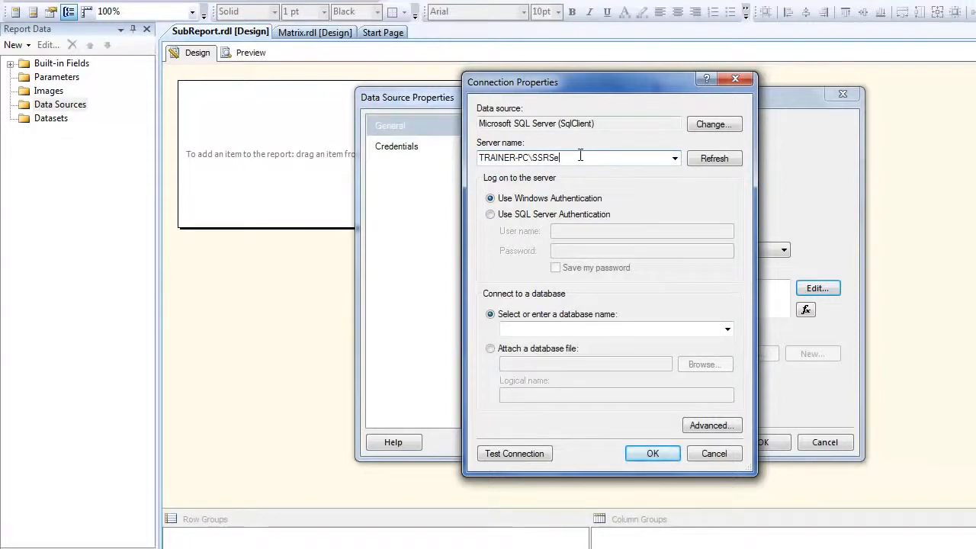
type("xpress")
Step: Select AdventureWorks as the connection's database and save the new data source
left_click(726, 330)
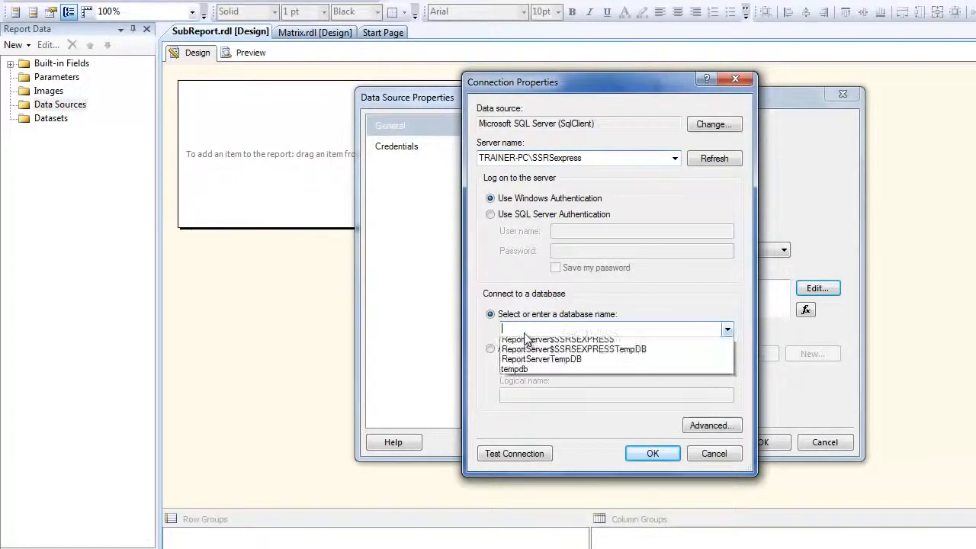
left_click(530, 338)
left_click(585, 424)
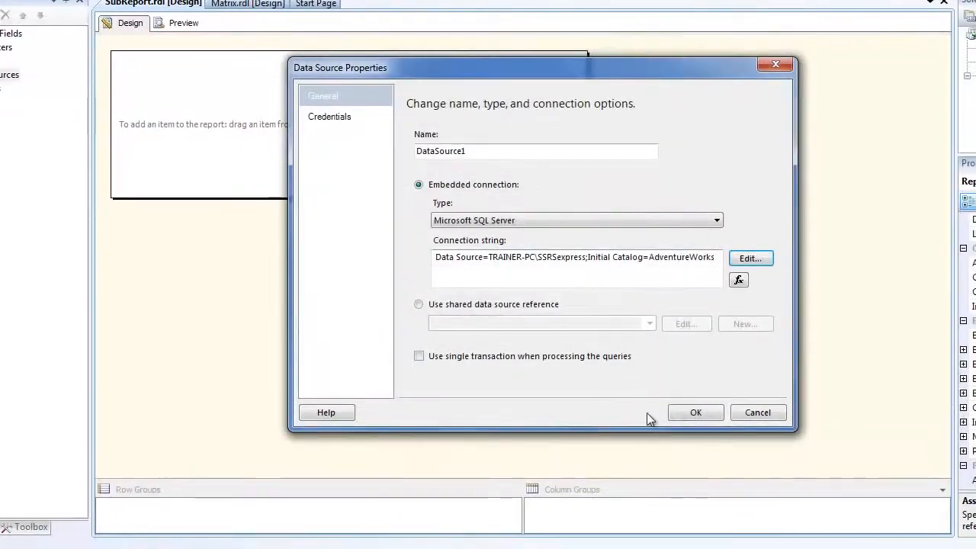
left_click(709, 412)
Step: Add a dataset embedded in the SubReport report that uses DataSource1
right_click(44, 109)
left_click(68, 123)
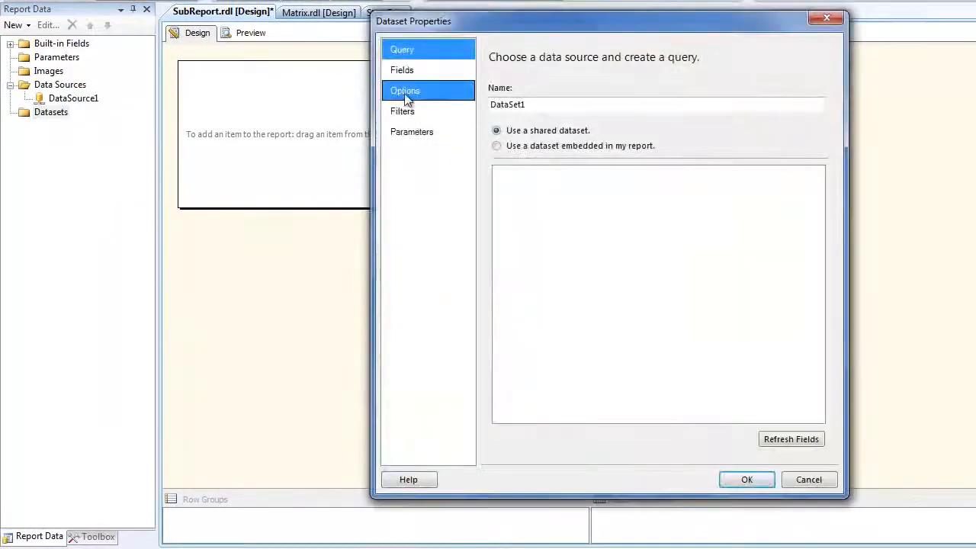
left_click(580, 146)
left_click(586, 190)
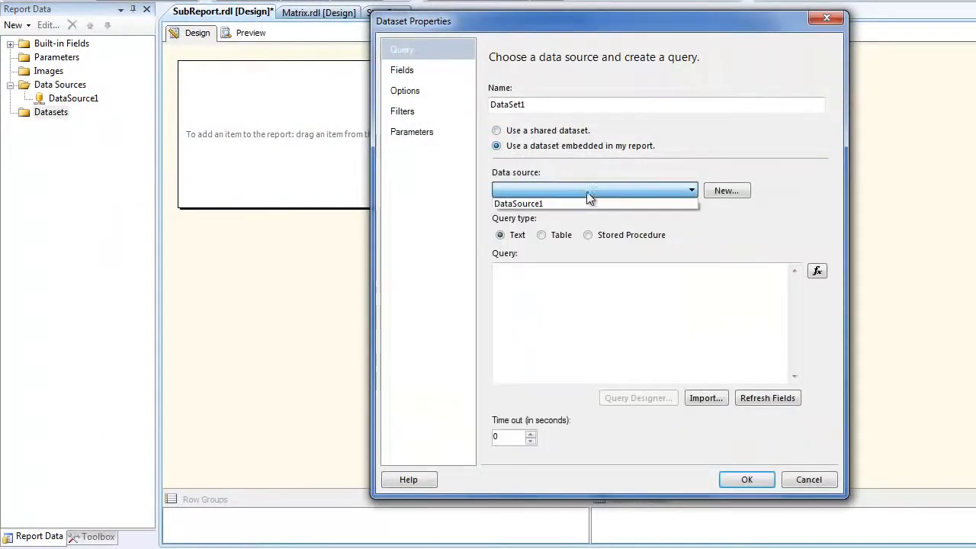
left_click(585, 201)
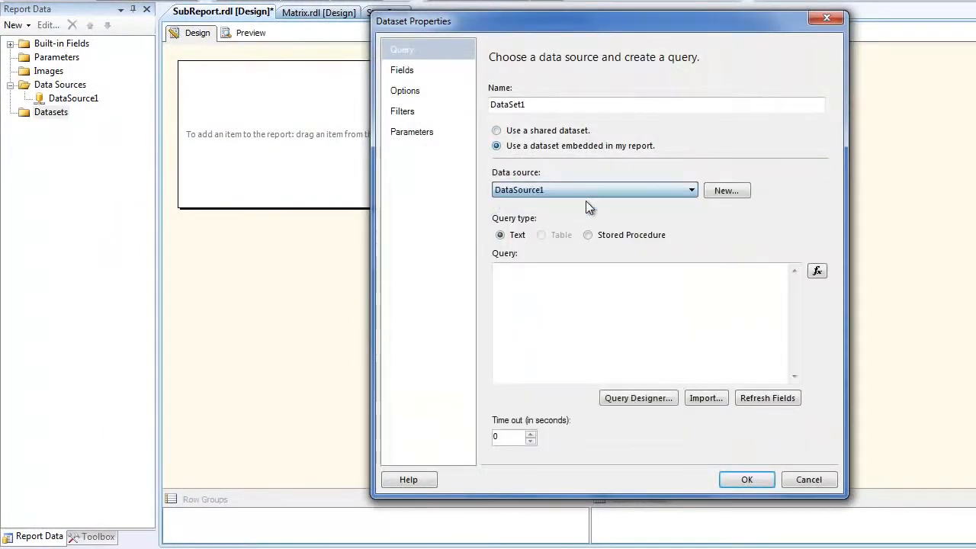
Step: Add the SalesTerritory (Sales) table to the dataset's query in Query Designer and select all its columns
left_click(651, 401)
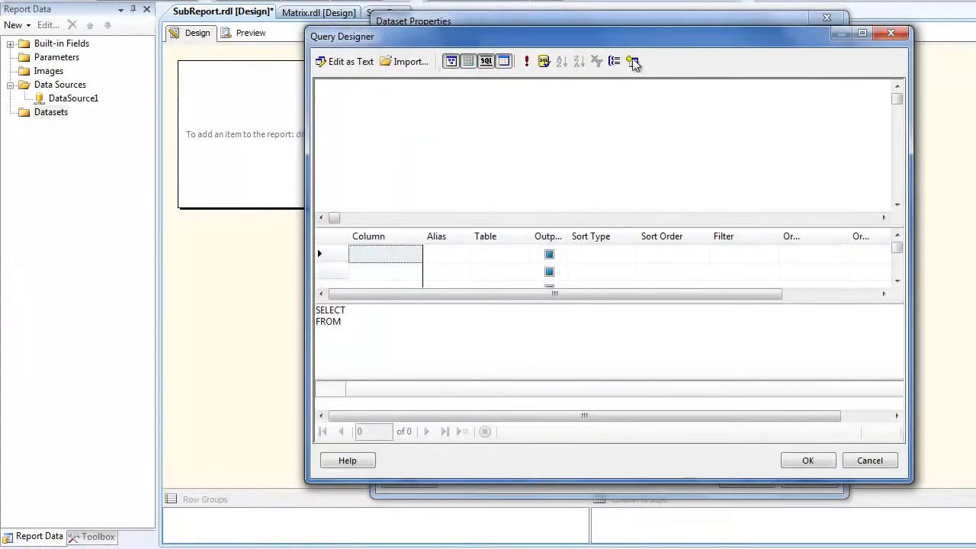
left_click(634, 61)
left_click_drag(771, 191, 769, 284)
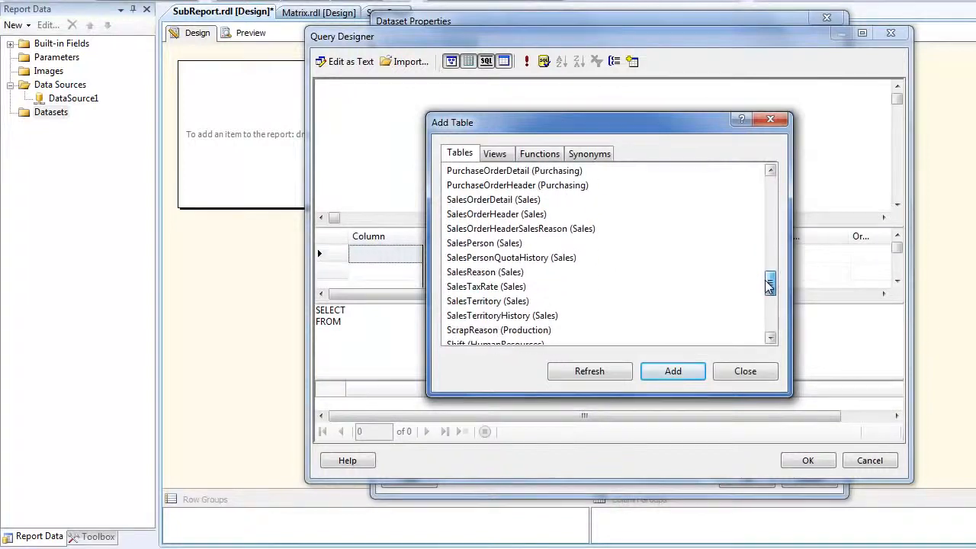
left_click(458, 301)
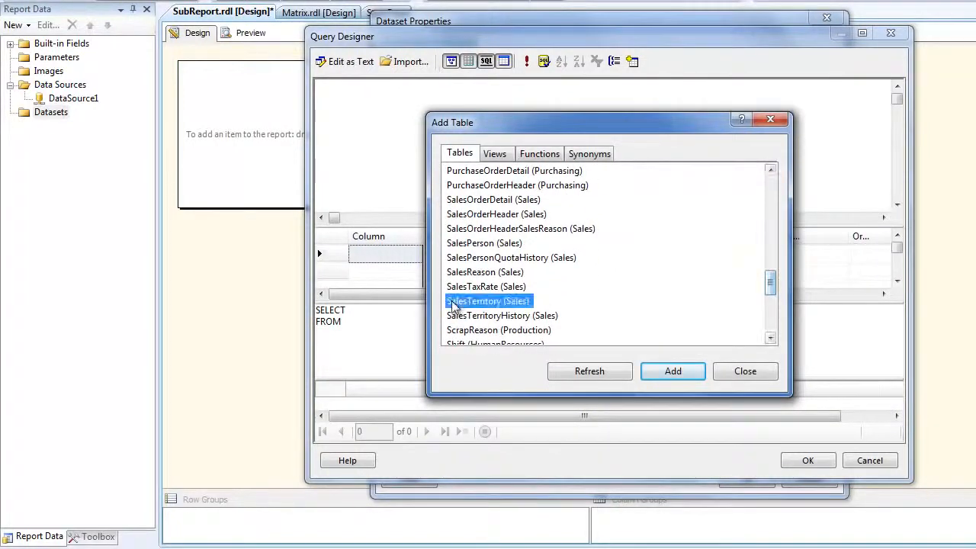
left_click(650, 371)
left_click(738, 371)
left_click(358, 116)
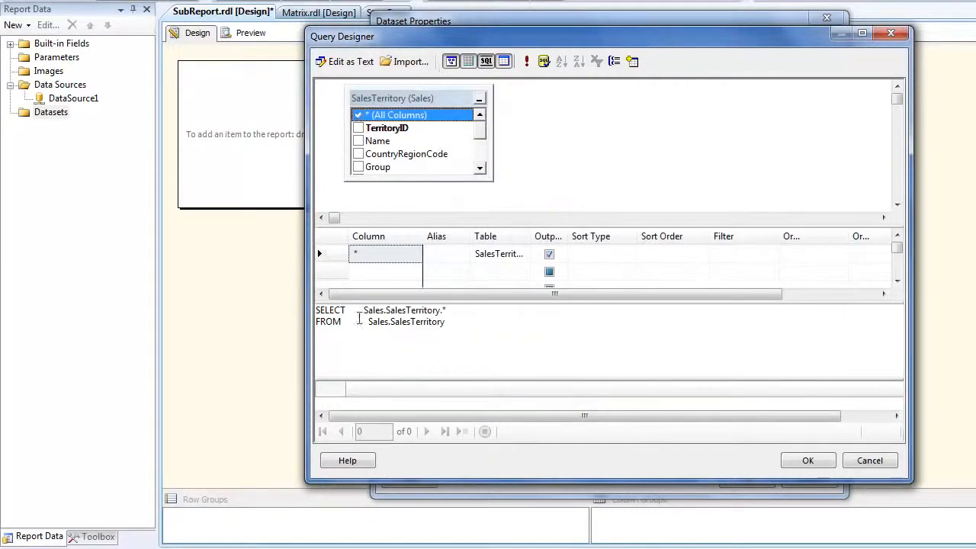
Step: Limit the SalesTerritory query to the TOP 10 rows, run it, and save the dataset
left_click(363, 309)
type("TOP 10")
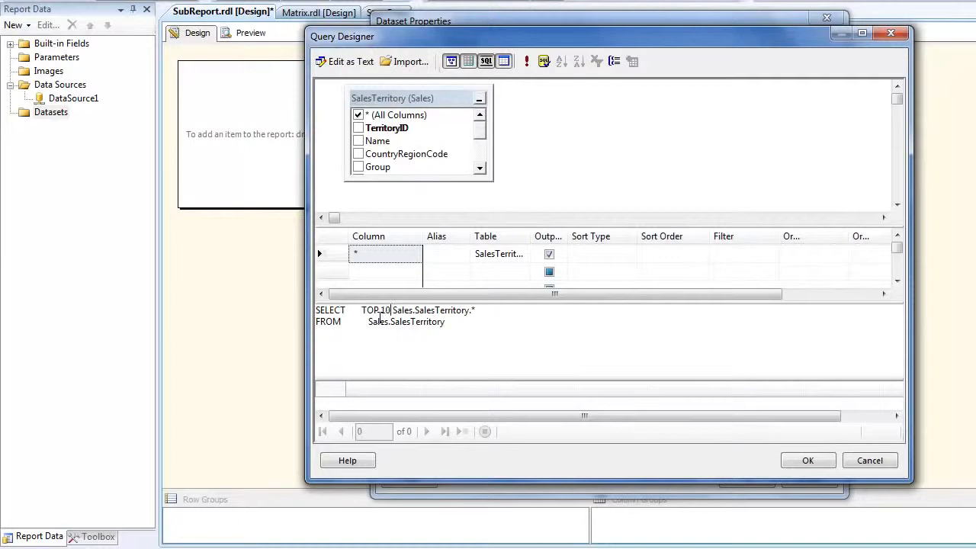
left_click(528, 62)
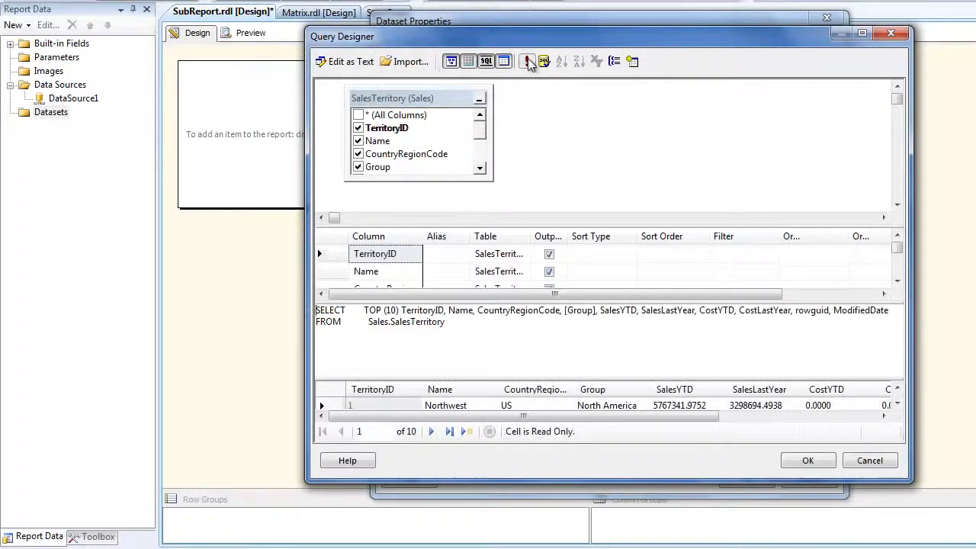
left_click(807, 463)
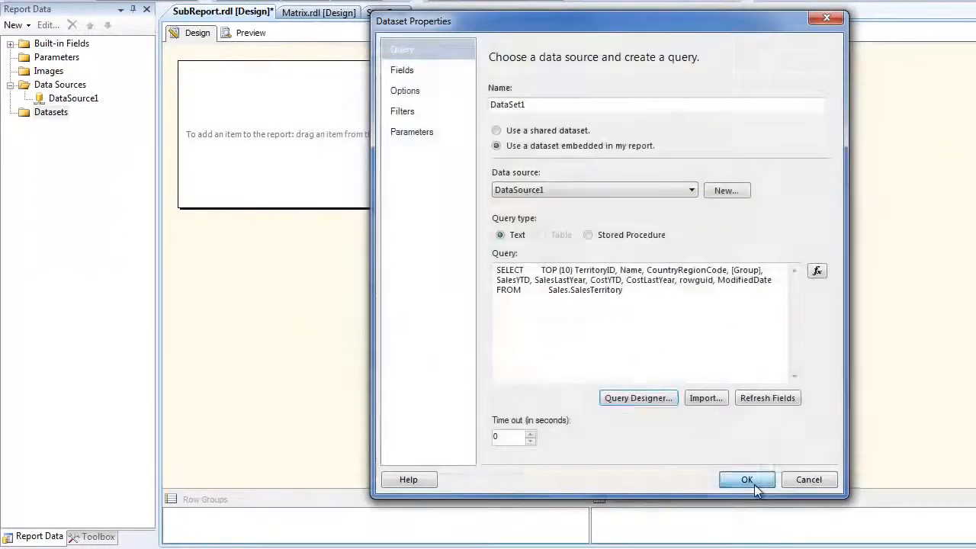
left_click(754, 482)
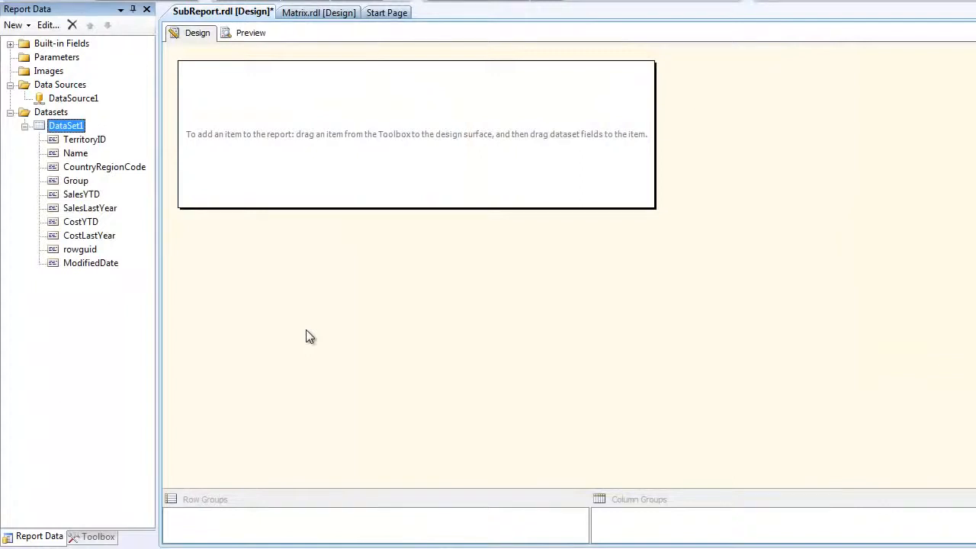
left_click_drag(653, 207, 723, 242)
double_click(65, 125)
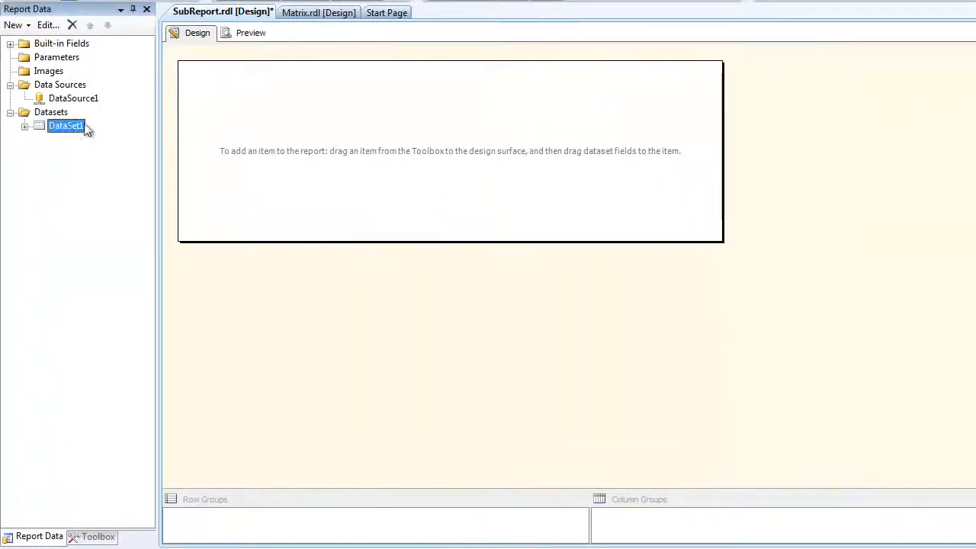
left_click(633, 297)
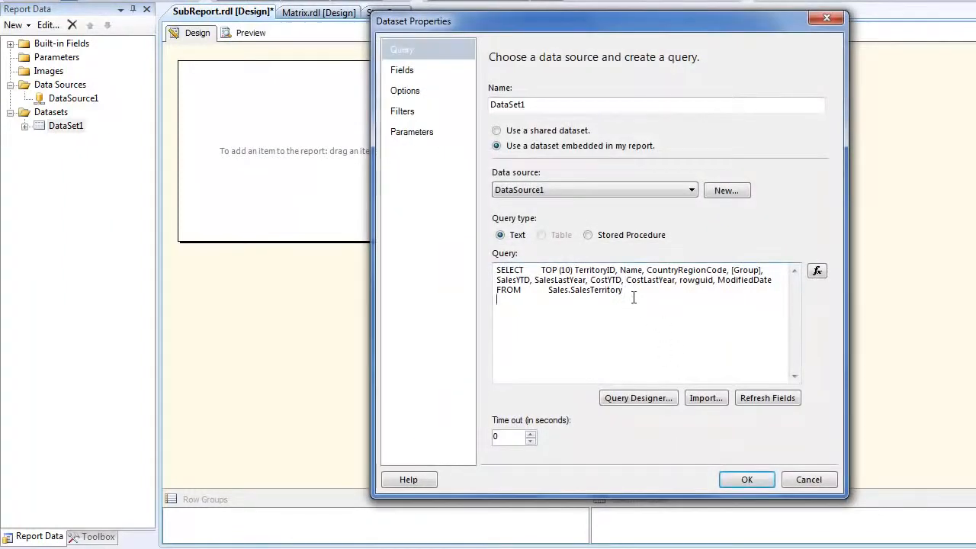
key("Return")
type("WHERE CountryRegionCode = @CRC")
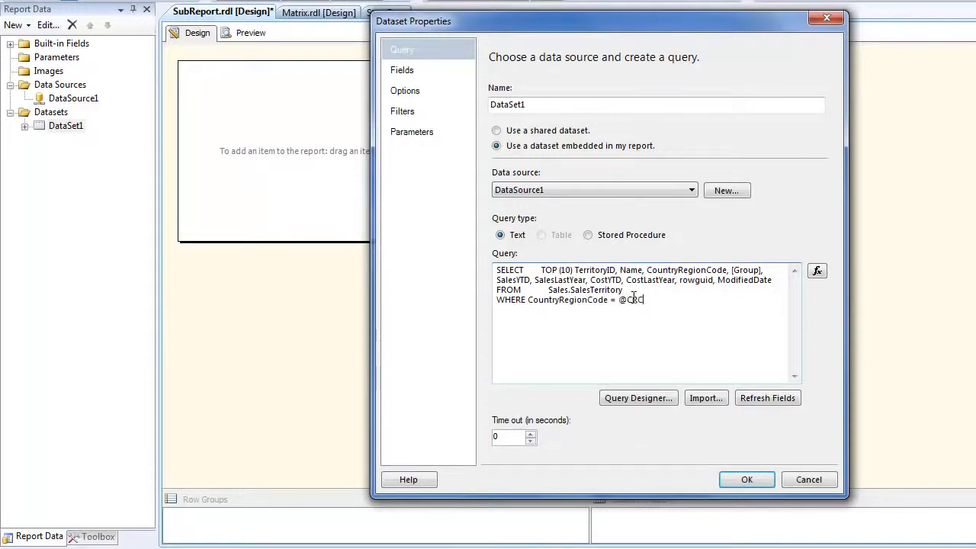
left_click(743, 479)
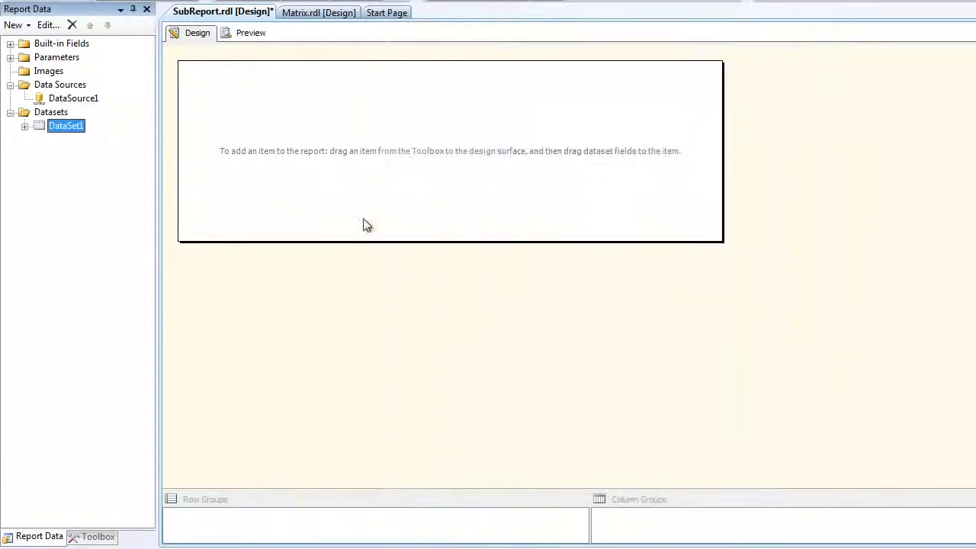
Step: Preview the empty report with the CRC parameter set to US, and return to the design view
left_click(251, 33)
left_click(252, 56)
type("US")
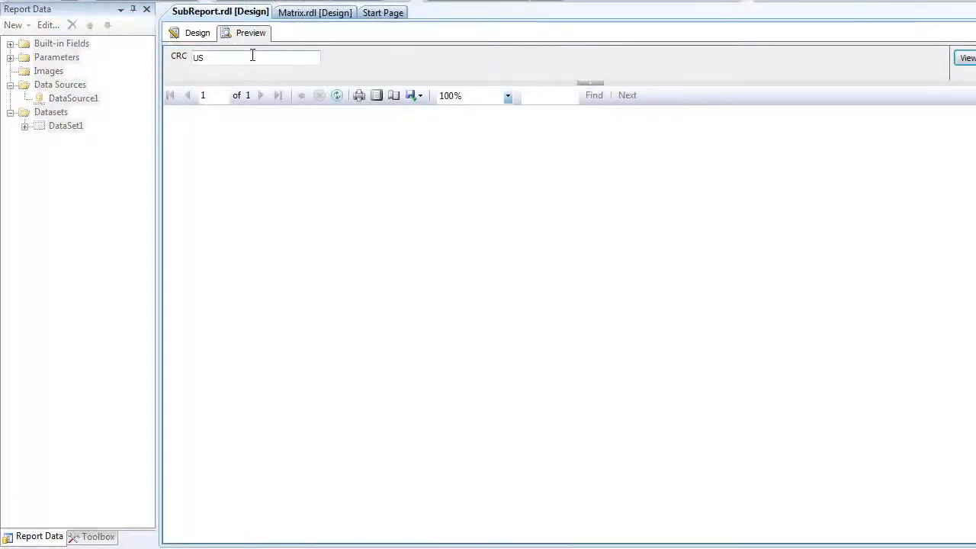
left_click(197, 32)
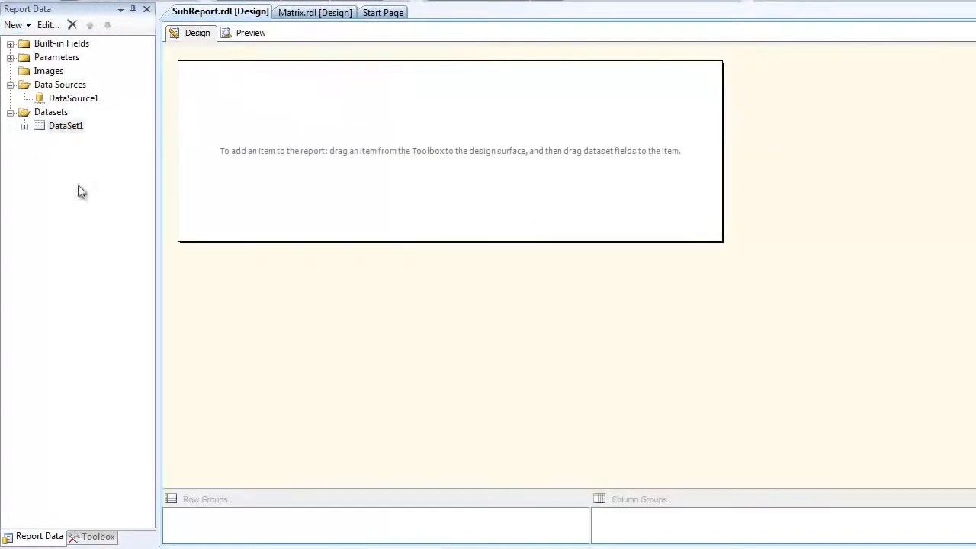
Step: Insert a table in the upper part of the SubReport body
left_click(46, 536)
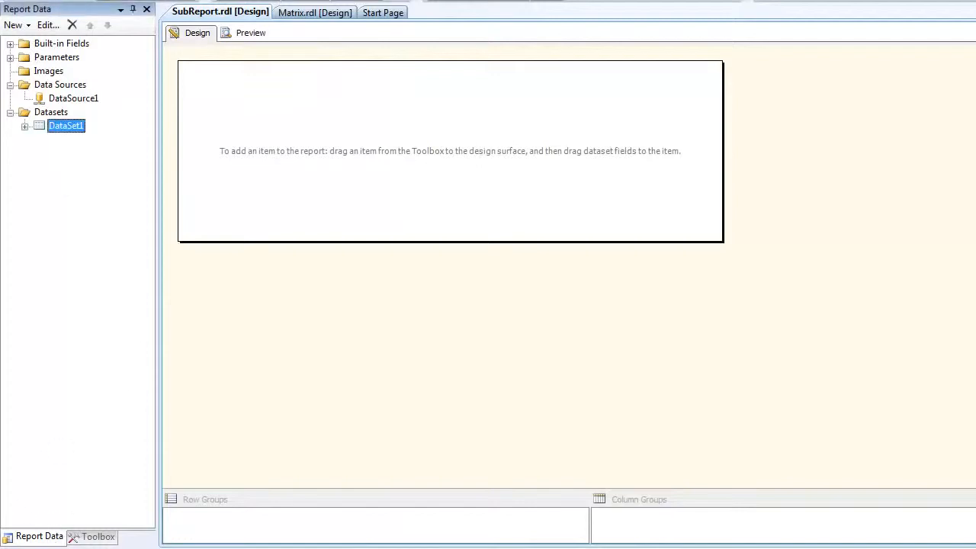
left_click(93, 536)
left_click_drag(34, 89, 237, 116)
Step: Fill the table's data row with TerritoryID, Name, CountryRegionCode and SalesYTD, and preview the report for CRC US
left_click(40, 536)
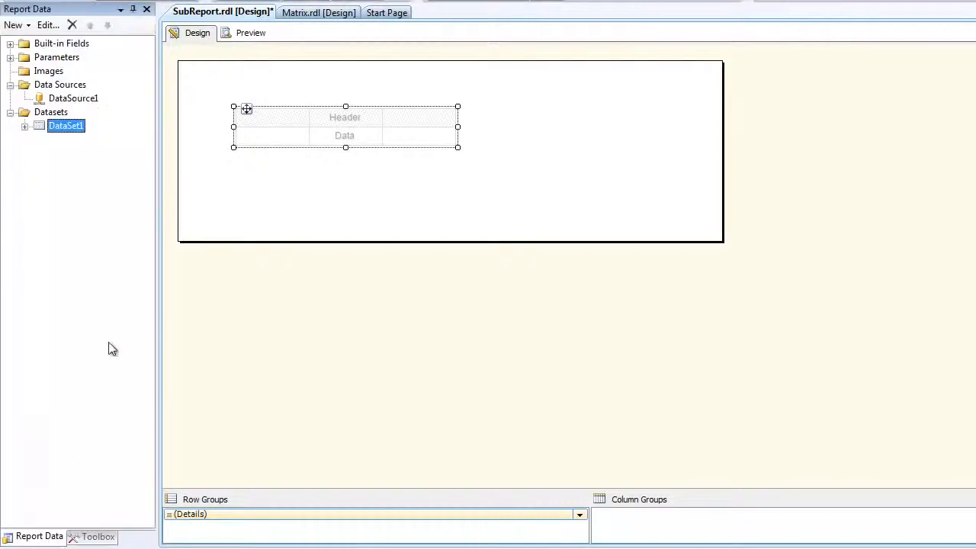
left_click(25, 127)
left_click(74, 143)
left_click_drag(74, 149, 341, 137)
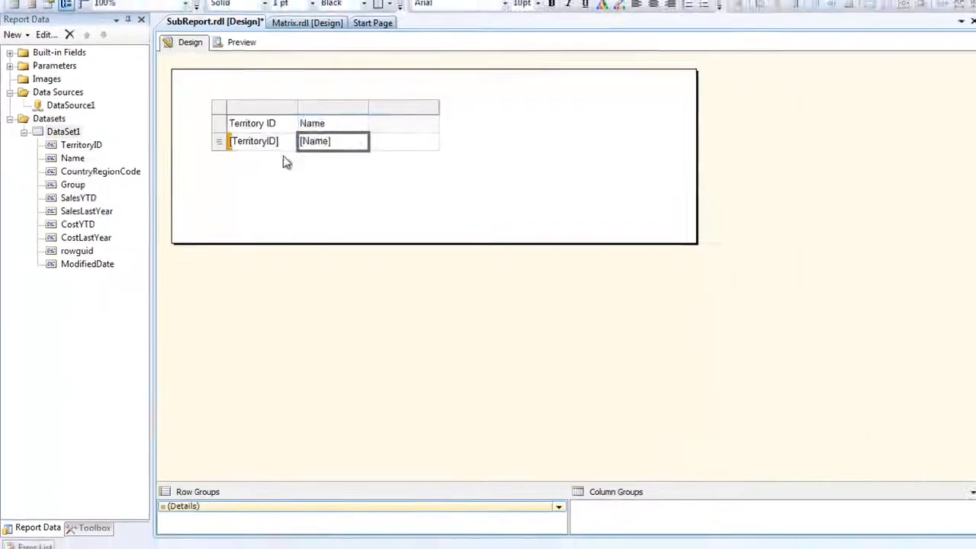
left_click_drag(311, 185, 328, 171)
left_click_drag(67, 222, 364, 170)
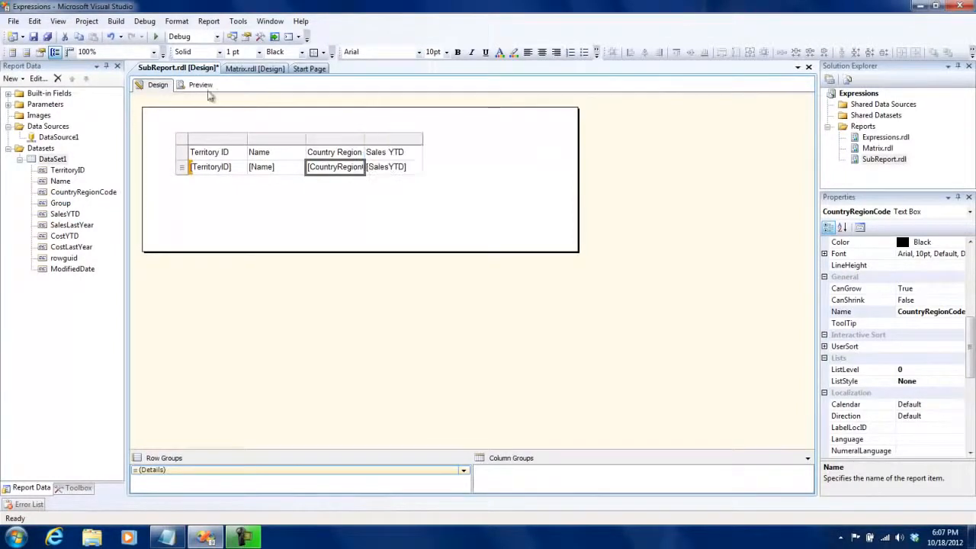
left_click(197, 85)
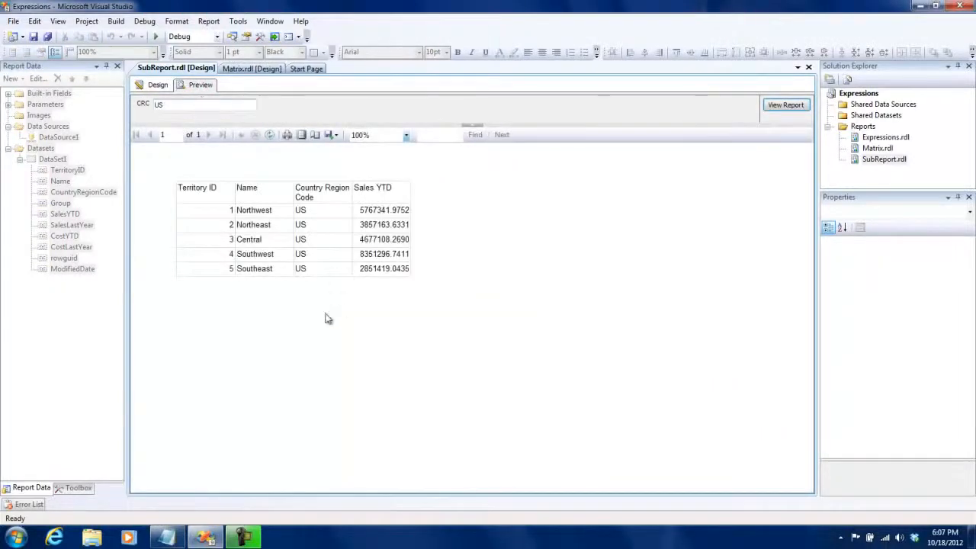
Step: Add a Subreport item to the report design below the table and align it with the table's first column
left_click(157, 85)
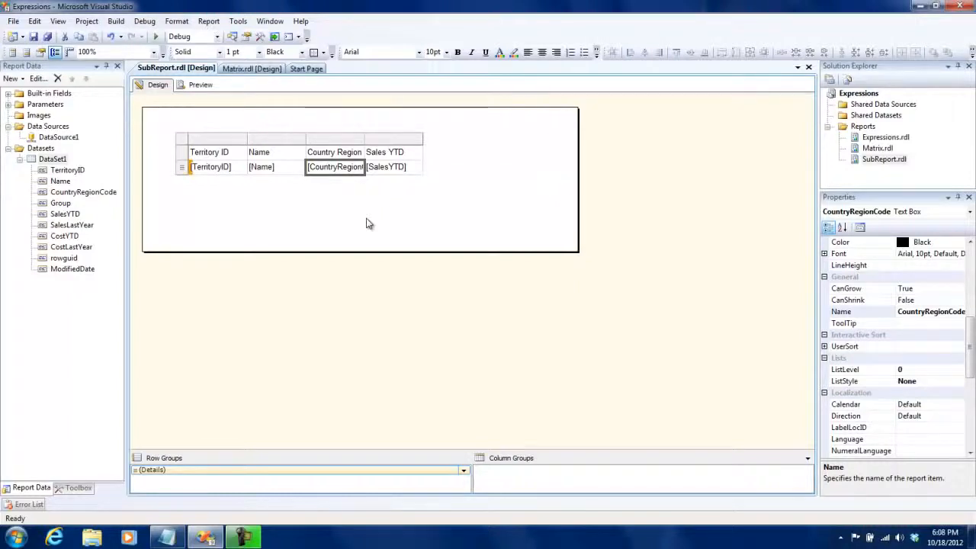
left_click(76, 488)
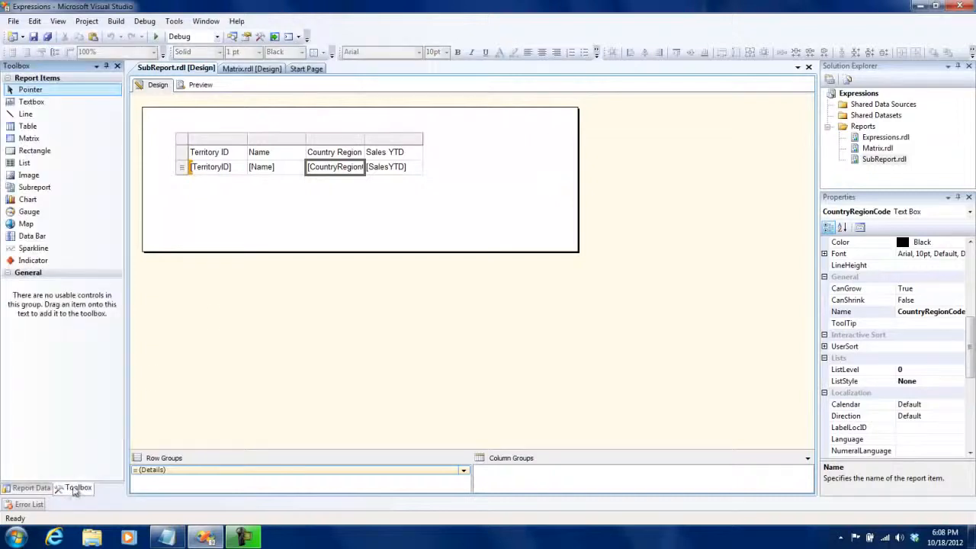
left_click_drag(30, 186, 177, 194)
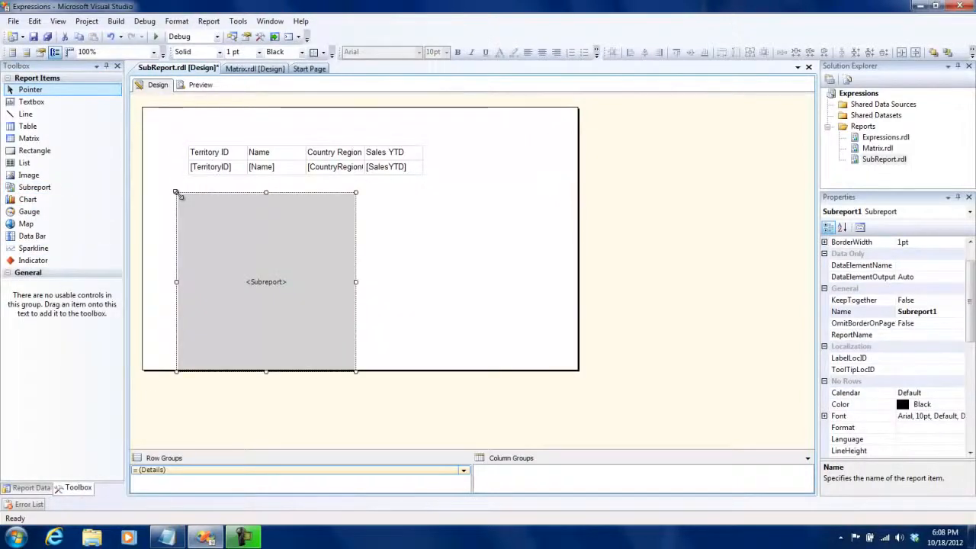
left_click_drag(247, 231, 267, 227)
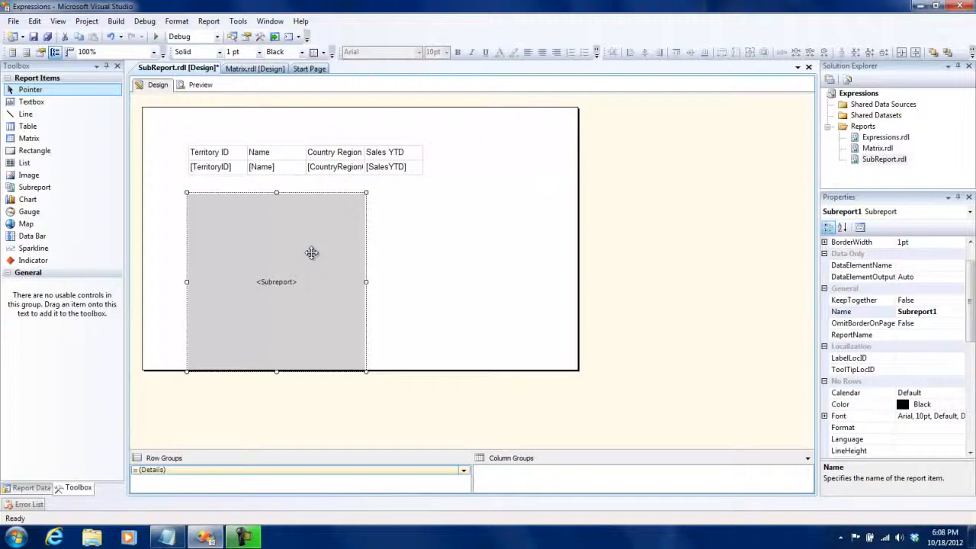
Step: Set the subreport item to use the Matrix report in its properties
right_click(311, 253)
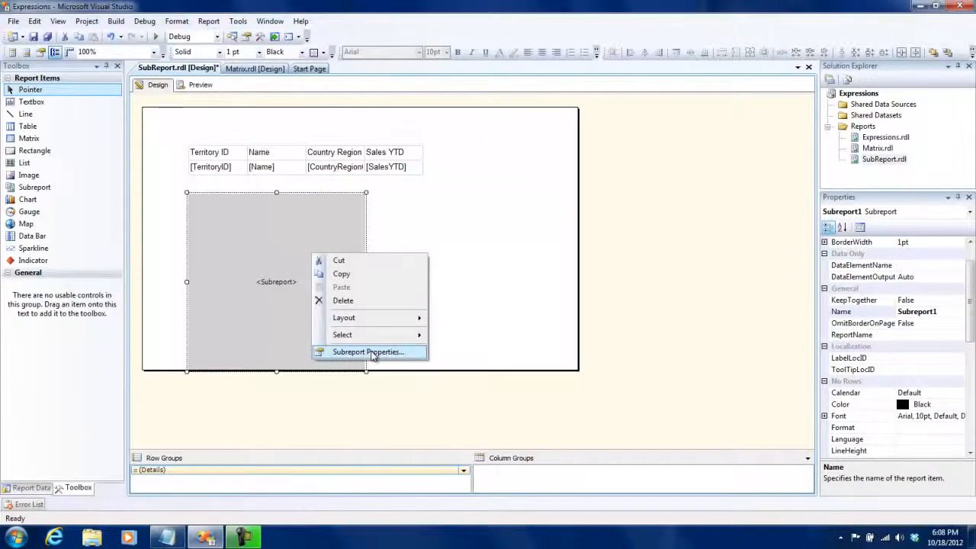
left_click(373, 352)
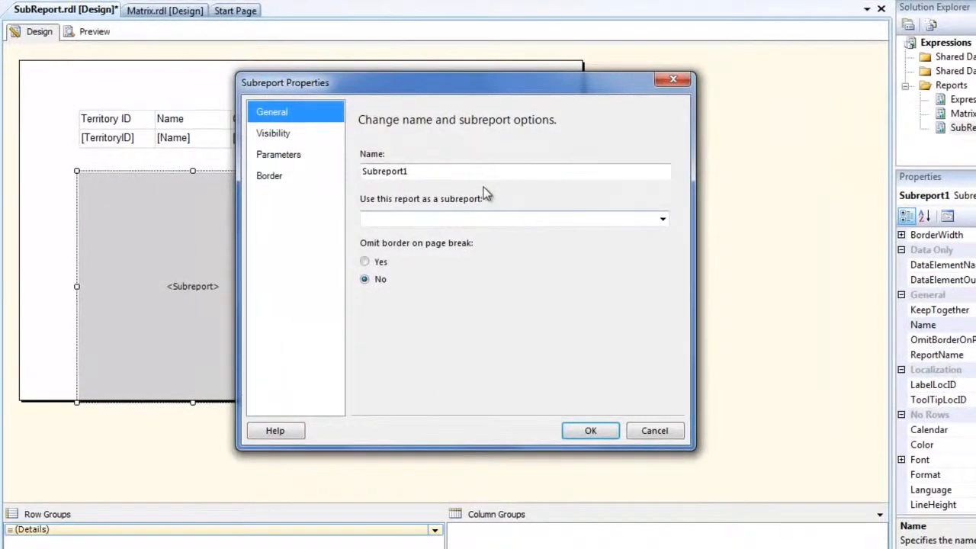
left_click(664, 221)
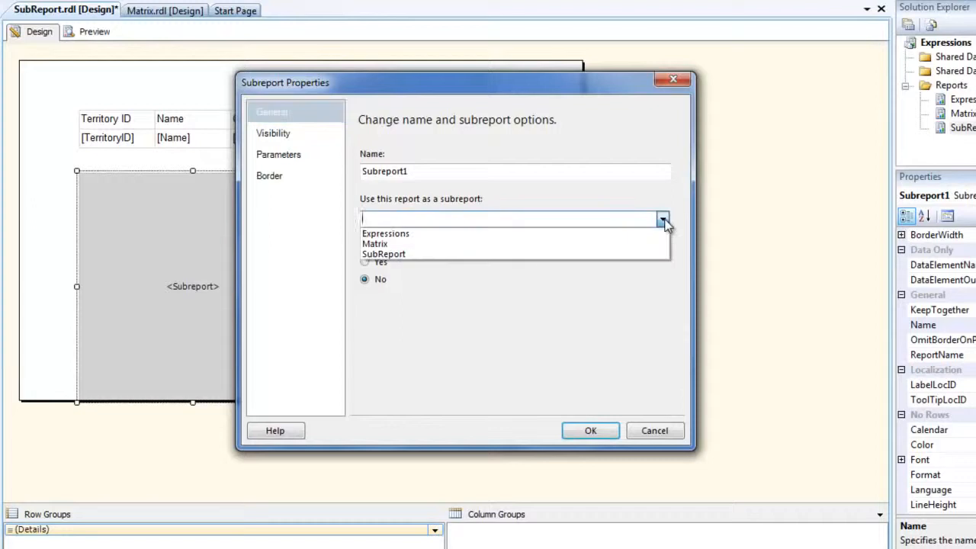
left_click(630, 244)
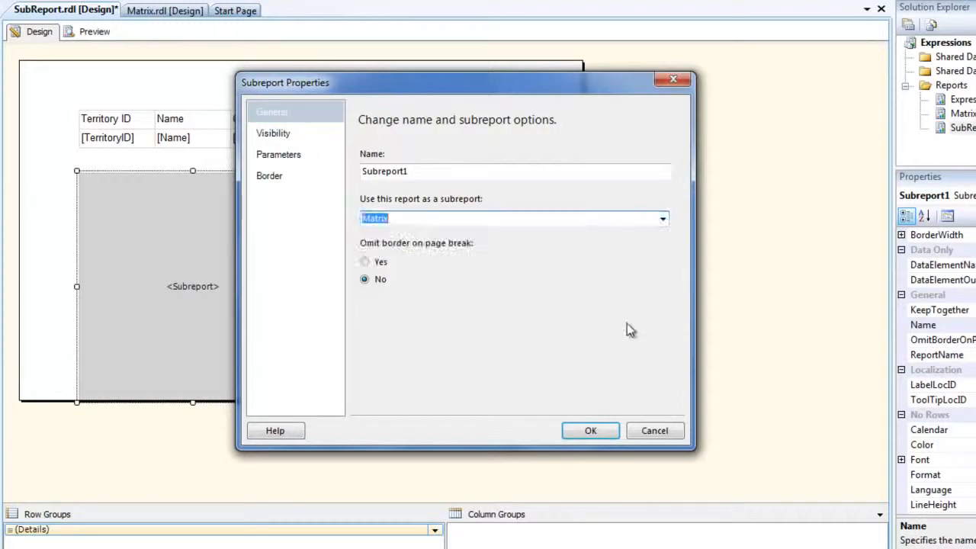
Step: Add the subreport parameter CRC with the expression =Parameters!CRC.Value and apply the subreport properties
left_click(303, 157)
left_click(369, 177)
left_click(485, 223)
left_click(458, 238)
left_click(639, 224)
left_click(307, 276)
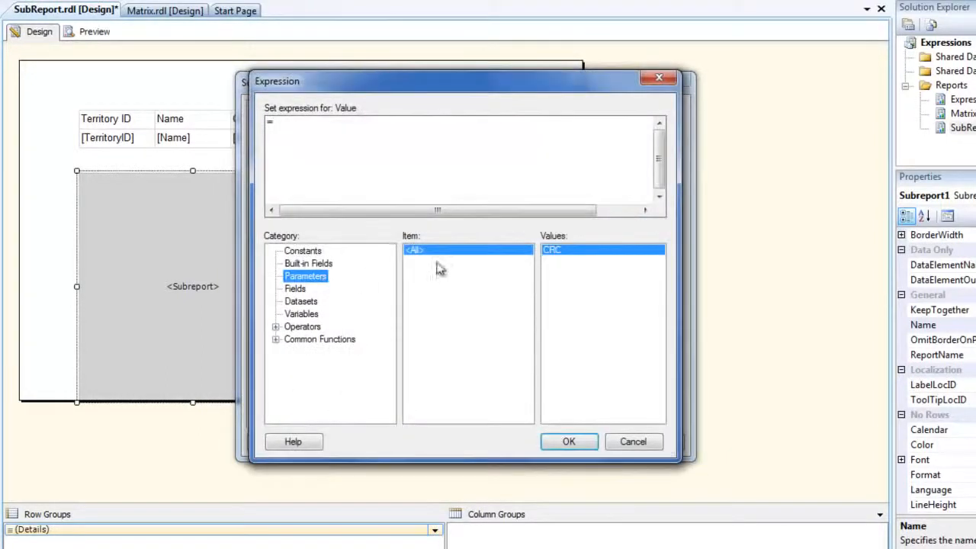
double_click(562, 251)
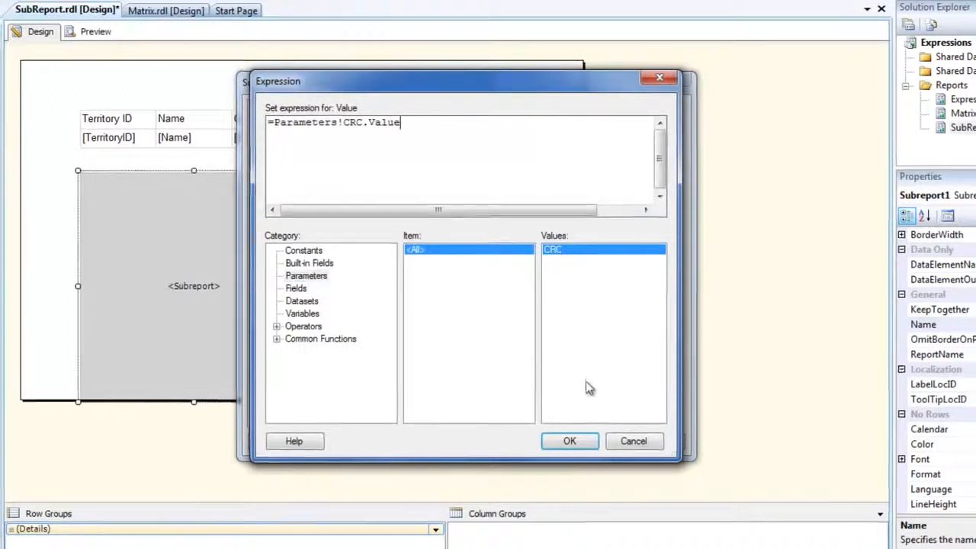
left_click(578, 445)
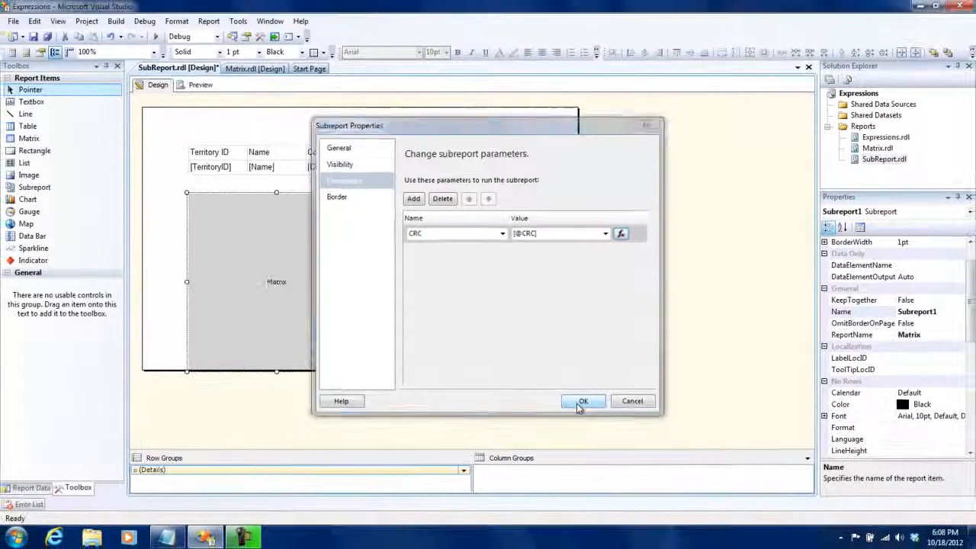
left_click(585, 407)
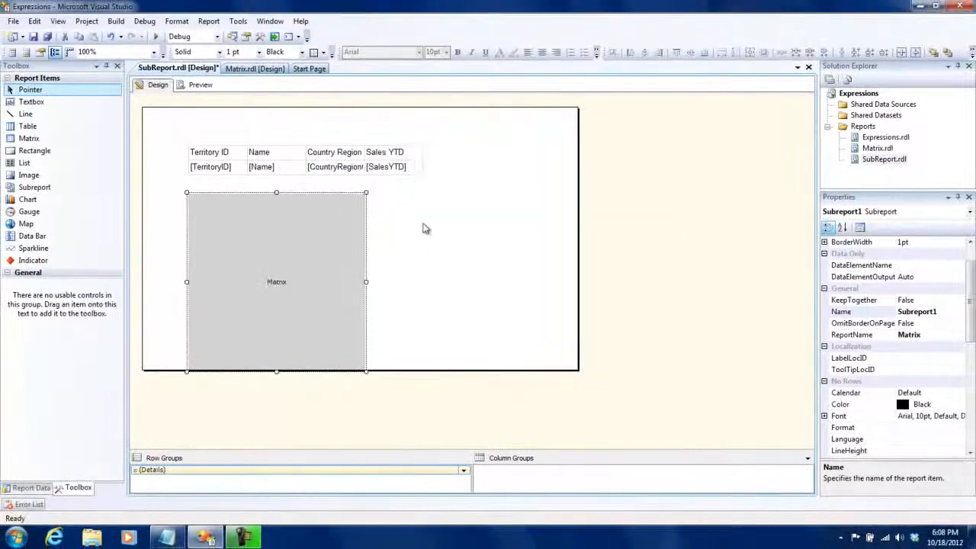
Step: Preview the report with CRC set to US and expand the North America group in the embedded matrix
left_click(412, 213)
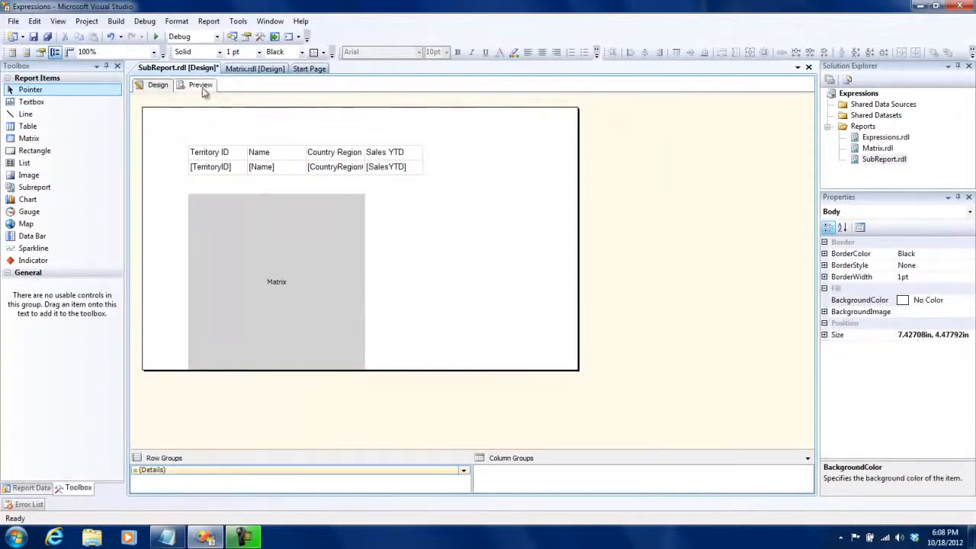
left_click(202, 86)
left_click(226, 106)
type("US")
key("Return")
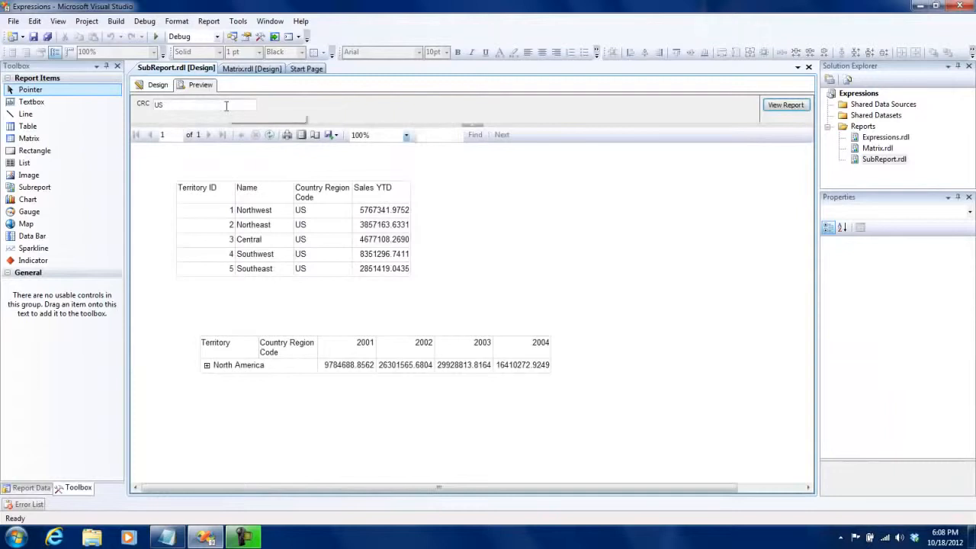
left_click(206, 365)
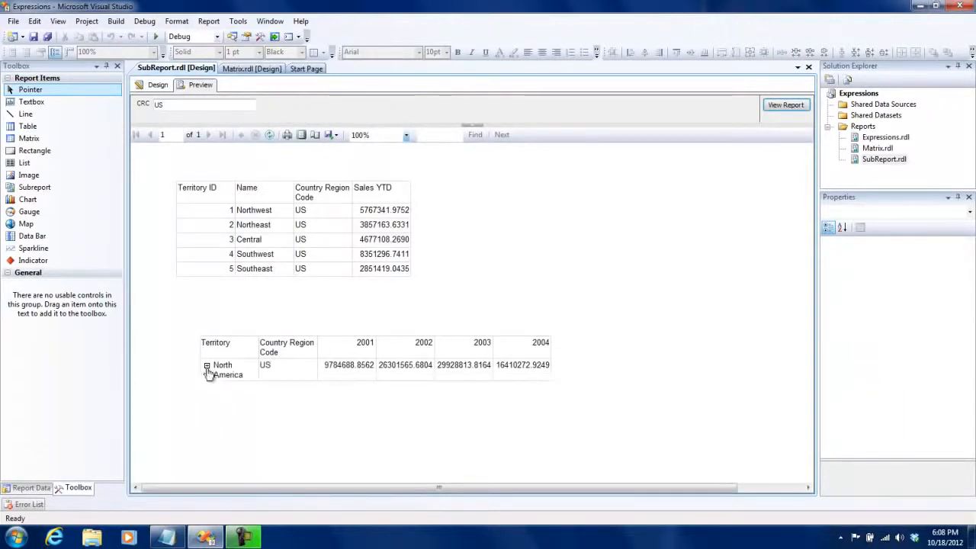